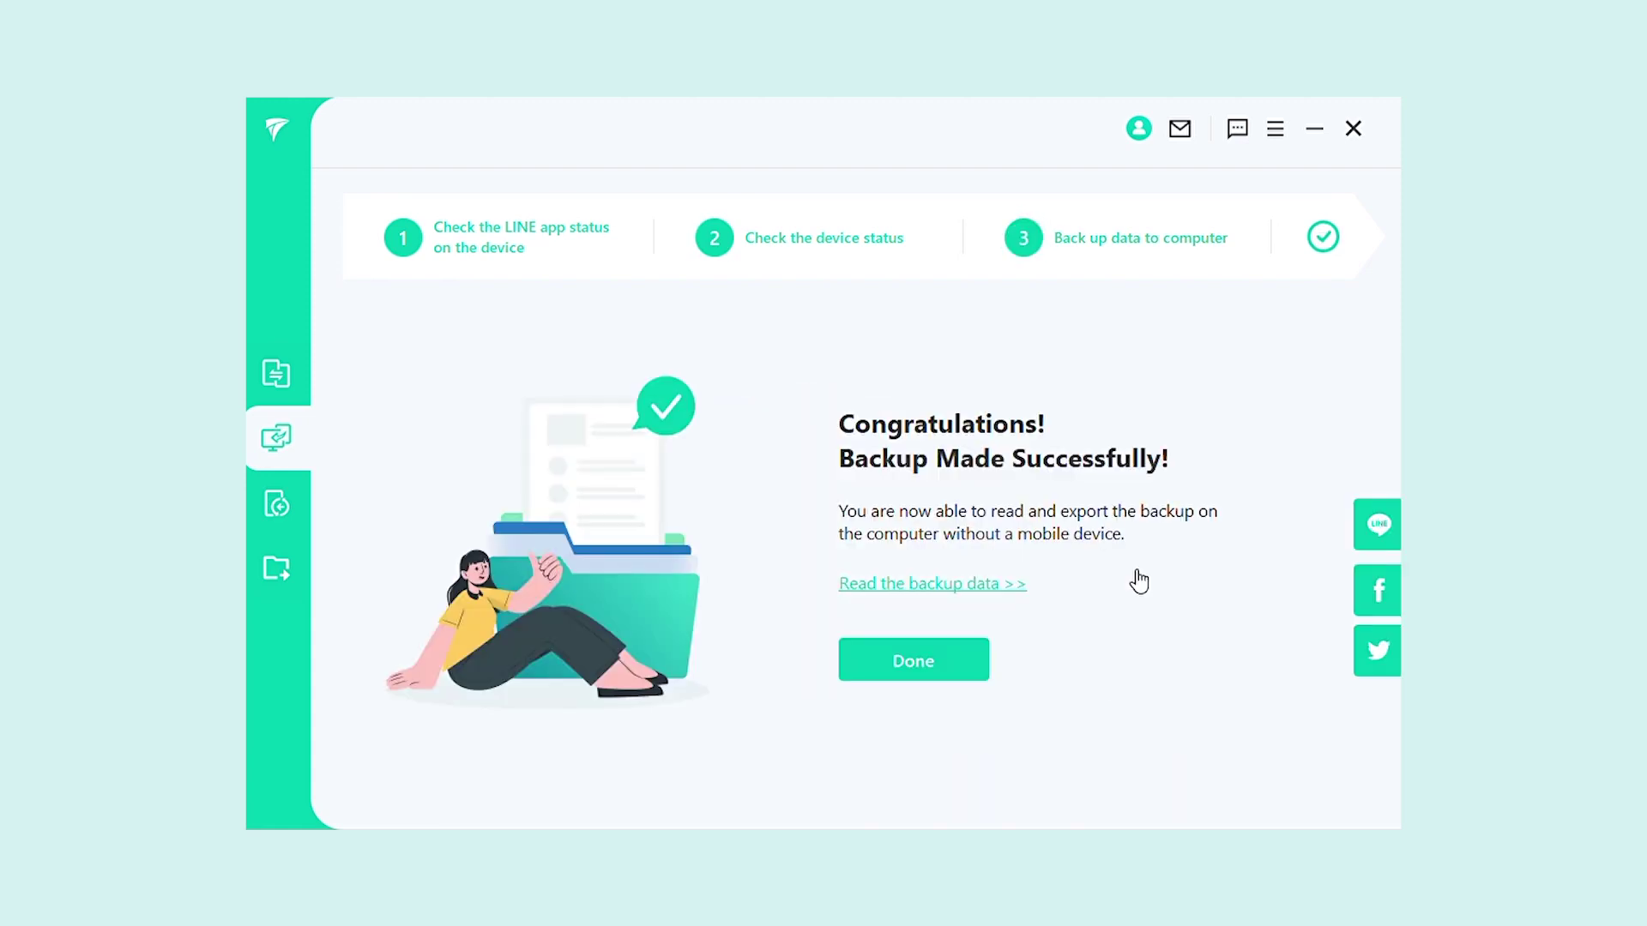
Dismiss the 'Backup Made Successfully' screen via Done, returning to Connect Your Device.
left_click(967, 659)
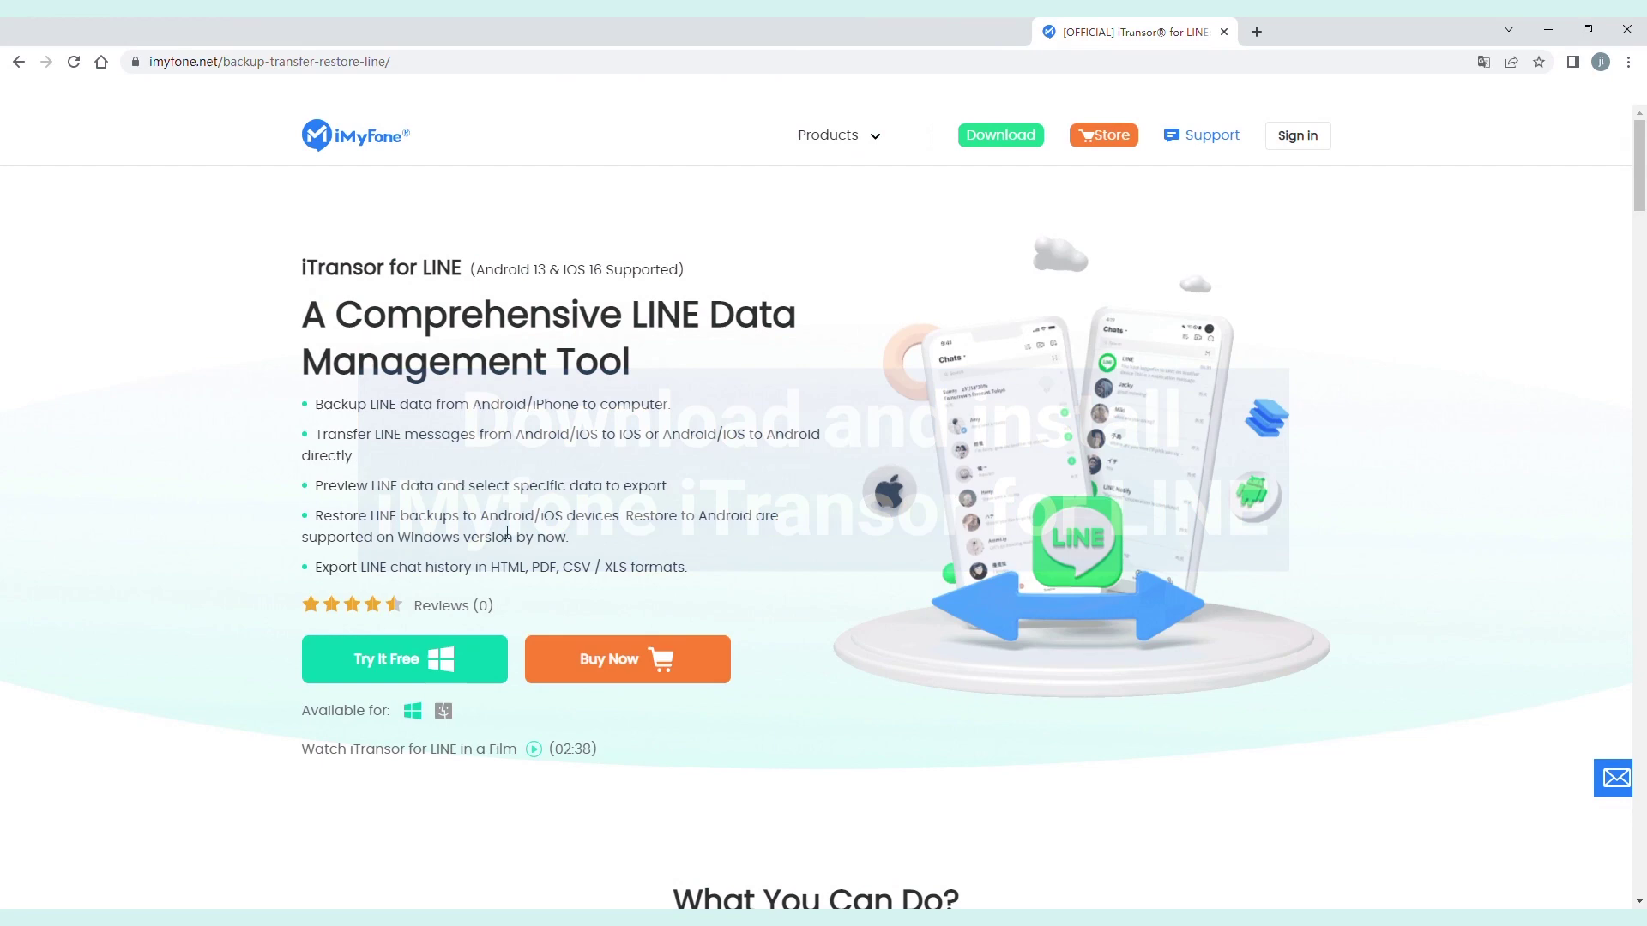
Download the free Windows installer from the iMyFone page and install iTransor for LINE.
left_click(457, 663)
left_click(879, 497)
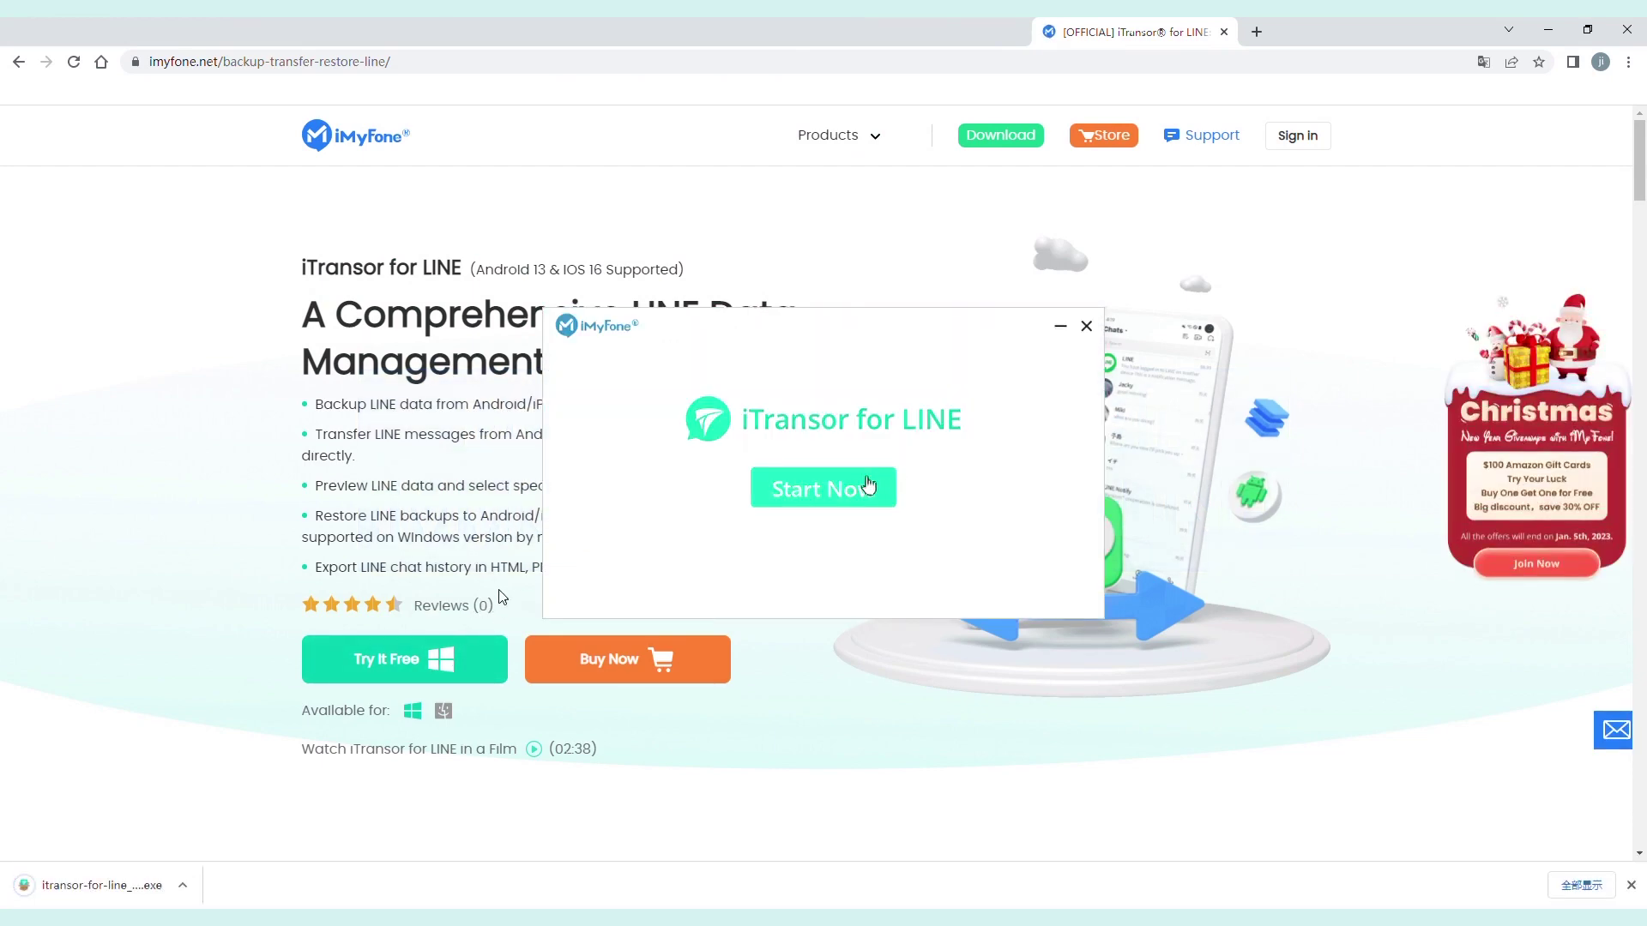
Launch the newly installed iTransor for LINE via Start Now so the Android phone is recognised.
left_click(867, 486)
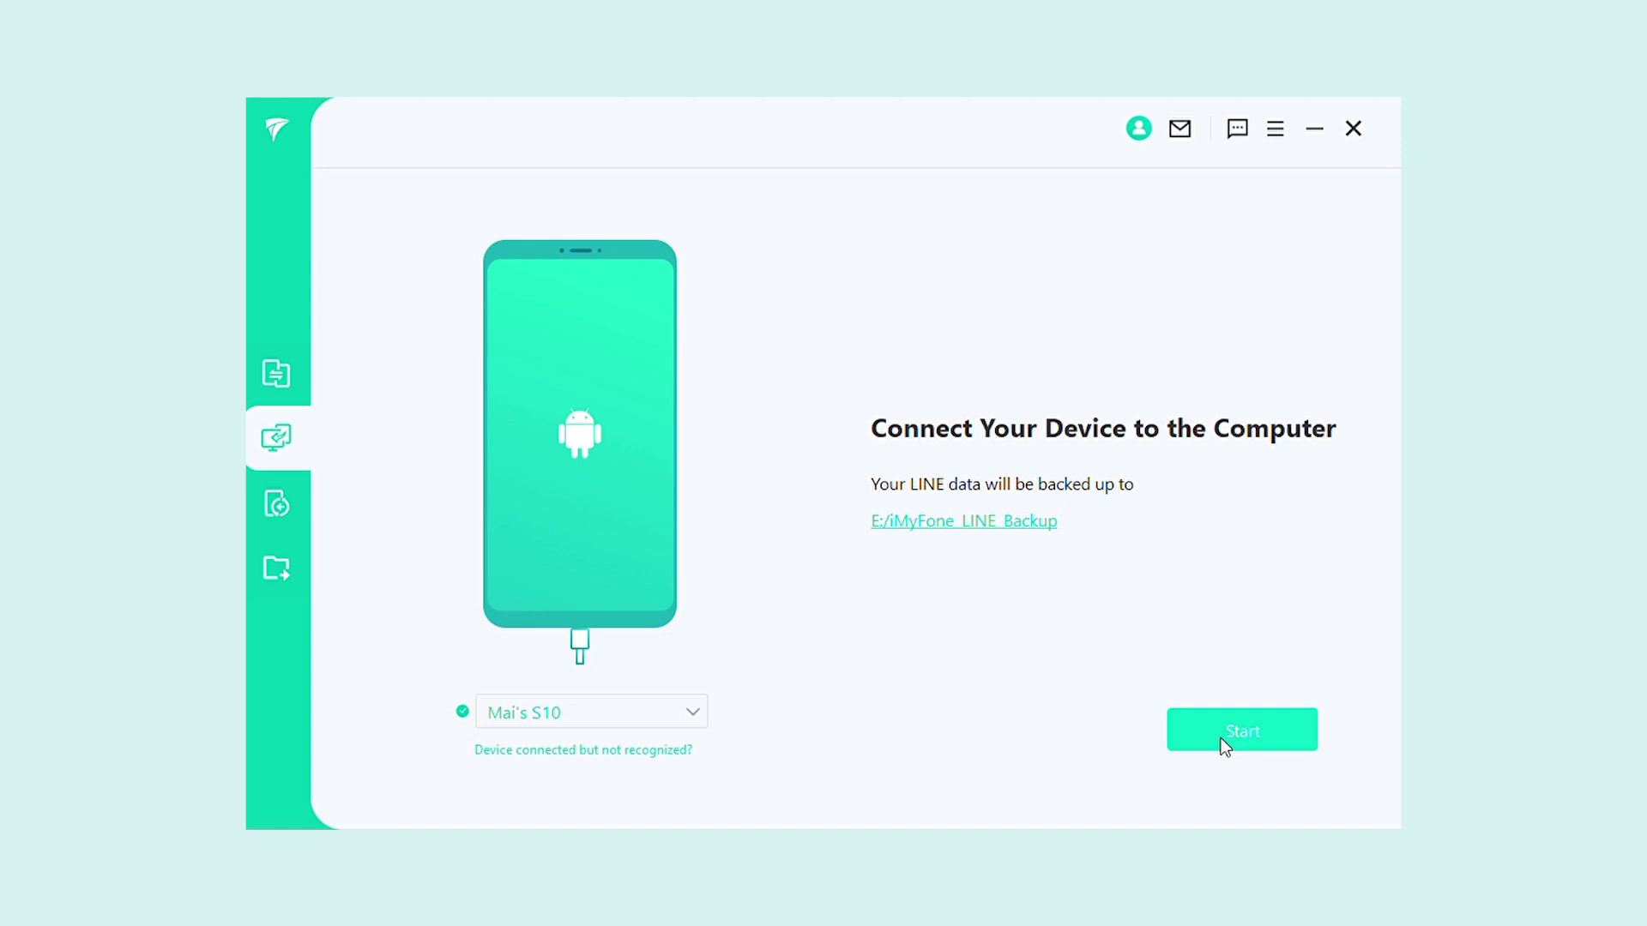
Start backing up the connected Android phone's LINE data to the computer.
left_click(1222, 736)
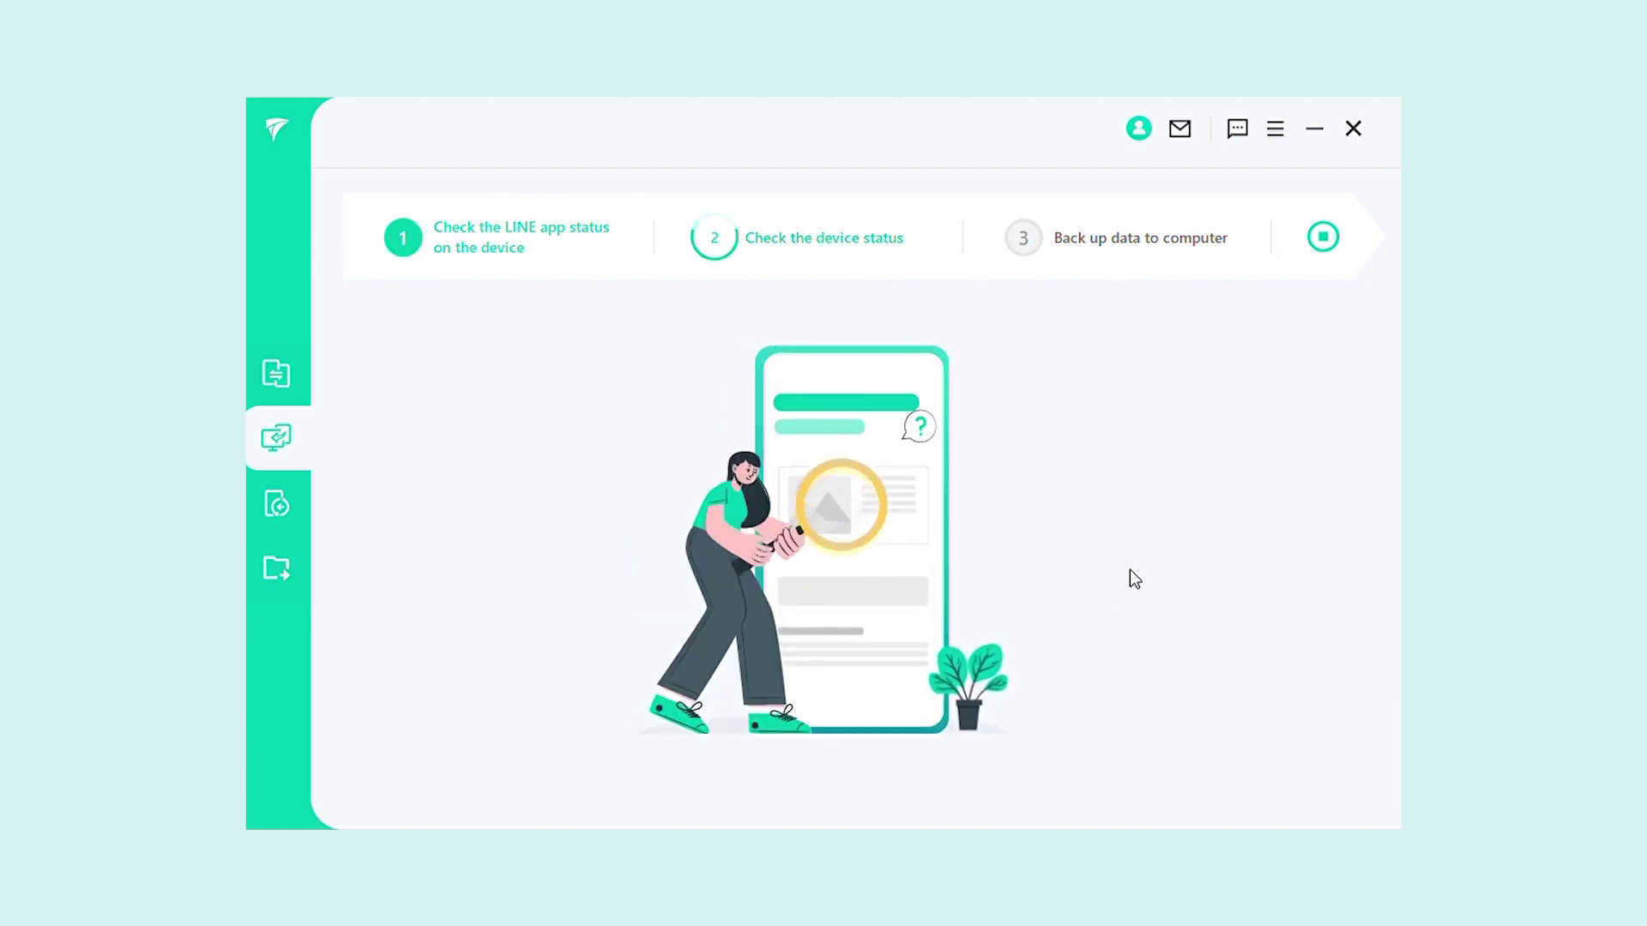